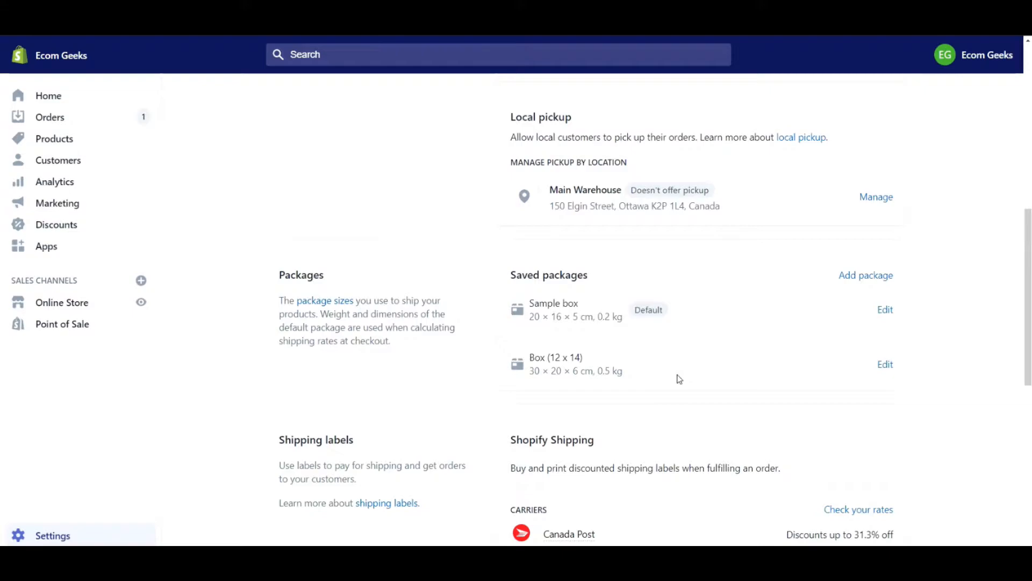
- Open the Sample box package to check its empty weight, and close it without saving
{"action": "left_click", "coordinate": [884, 310]}
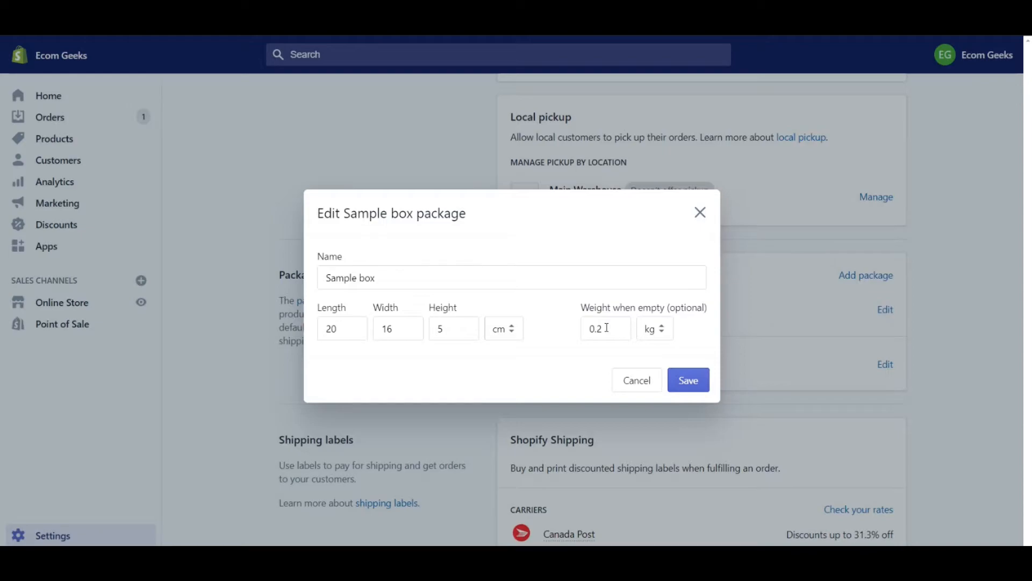
{"action": "left_click_drag", "start_coordinate": [607, 328], "coordinate": [587, 329]}
{"action": "left_click", "coordinate": [626, 386]}
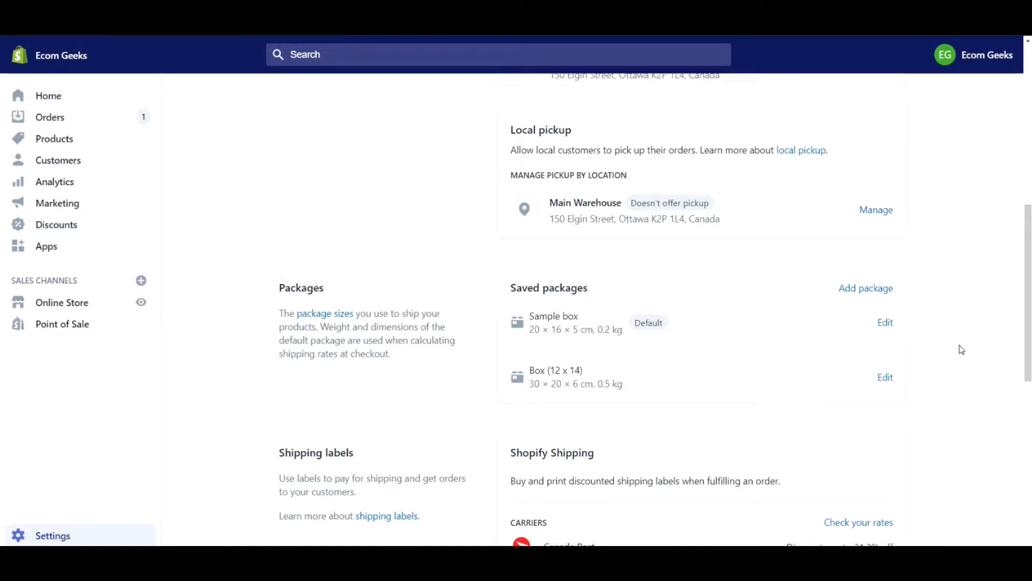
- Open the general shipping rates and review the Domestic zone's rates and the options of its first Expedited rate
{"action": "scroll", "coordinate": [961, 349], "scroll_direction": "up", "scroll_amount": 10}
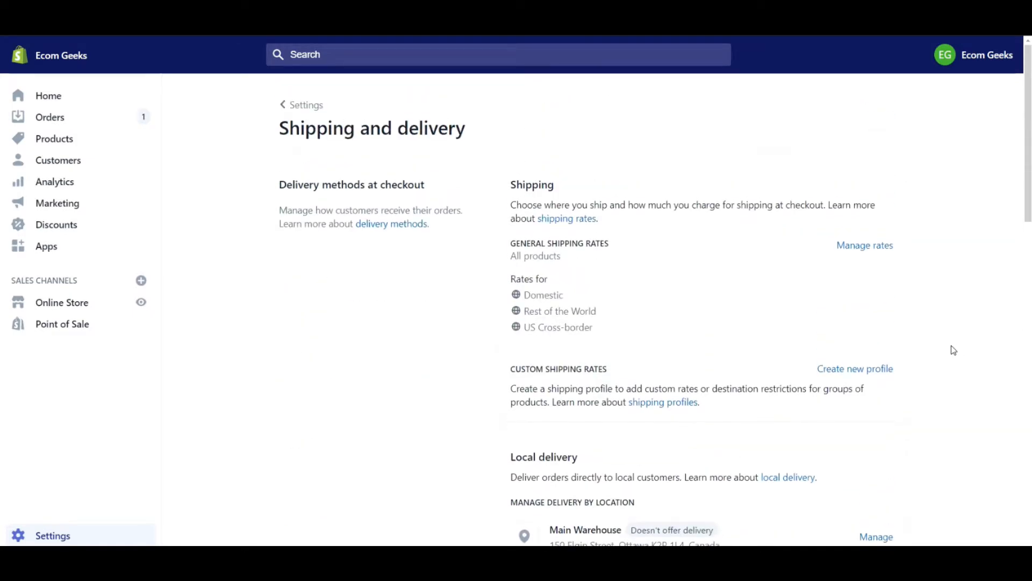
{"action": "left_click", "coordinate": [853, 247]}
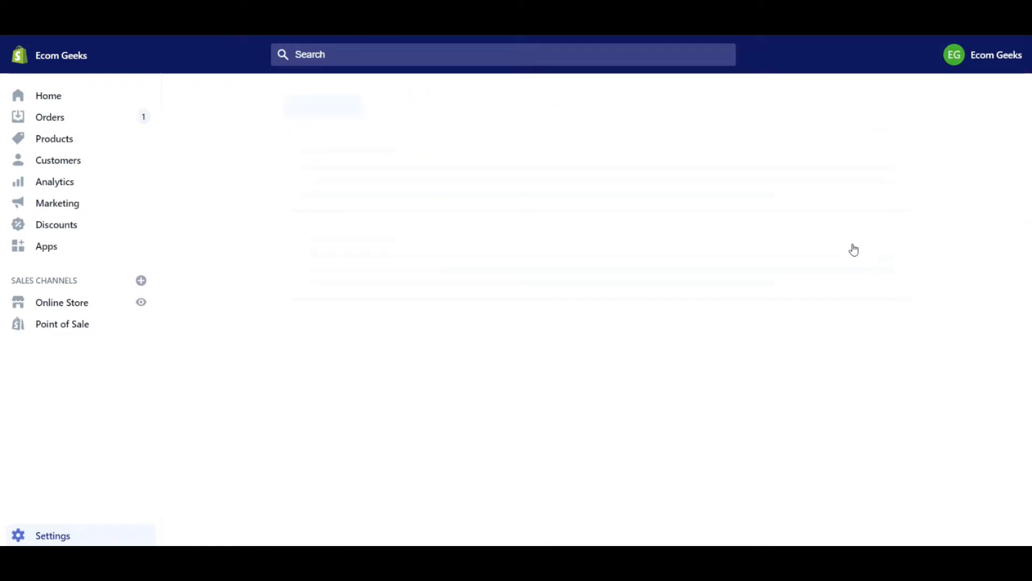
{"action": "scroll", "coordinate": [959, 250], "scroll_direction": "down", "scroll_amount": 9}
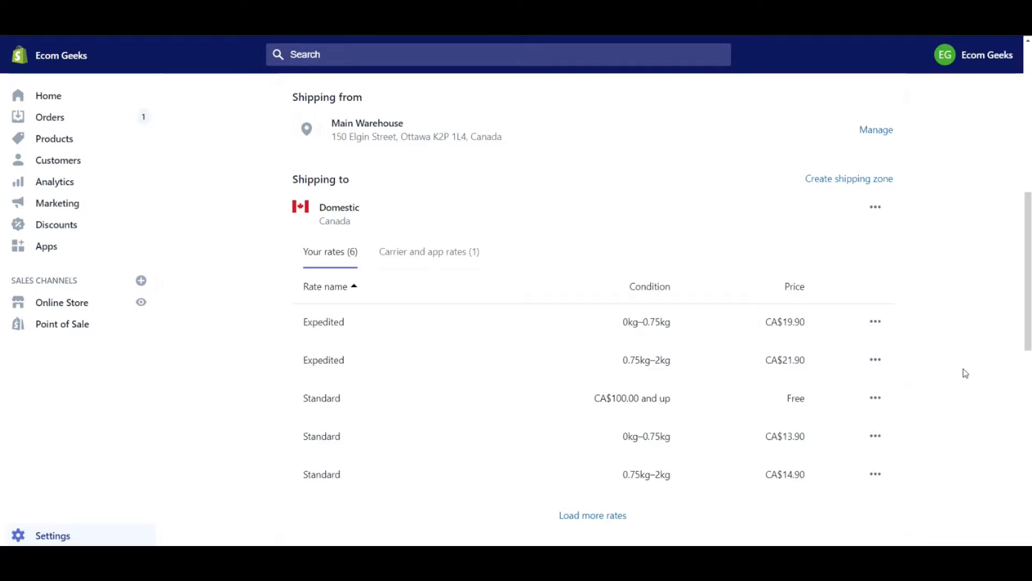
{"action": "scroll", "coordinate": [965, 373], "scroll_direction": "down", "scroll_amount": 2}
{"action": "scroll", "coordinate": [966, 373], "scroll_direction": "up", "scroll_amount": 1}
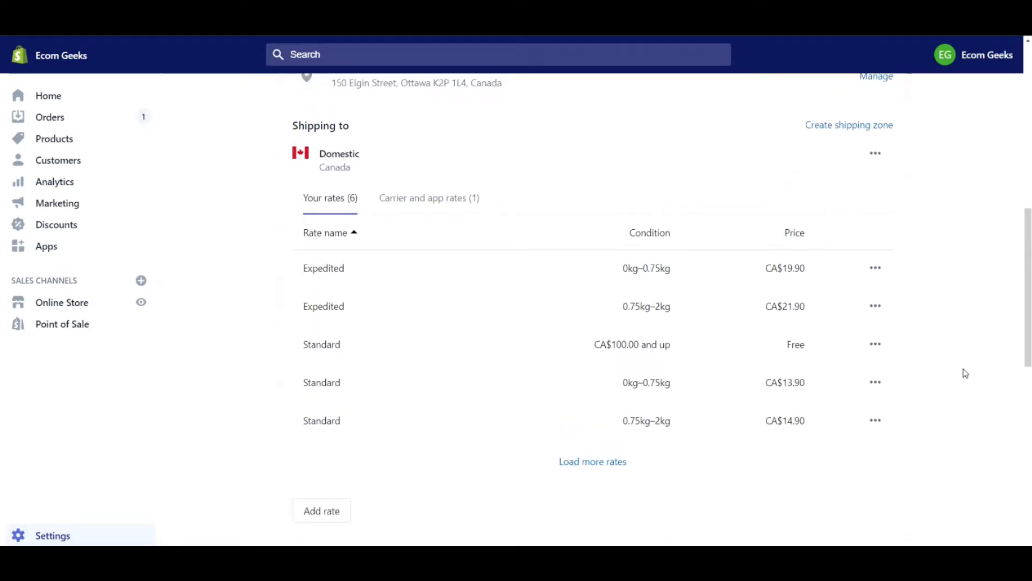
{"action": "left_click", "coordinate": [877, 270]}
{"action": "left_click", "coordinate": [970, 255]}
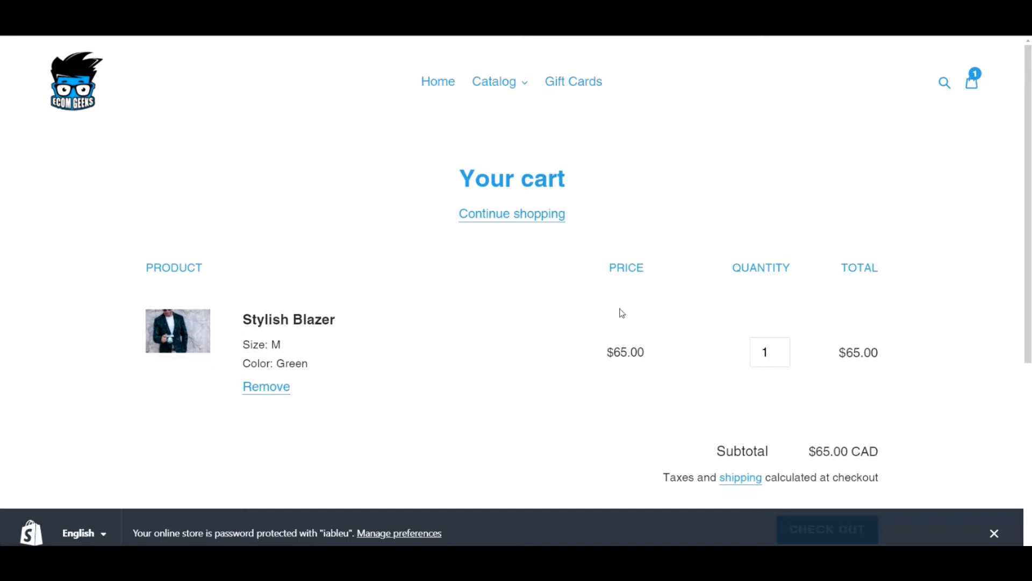
- Proceed to checkout in the online store with the Stylish Blazer in the cart
{"action": "scroll", "coordinate": [925, 264], "scroll_direction": "down", "scroll_amount": 2}
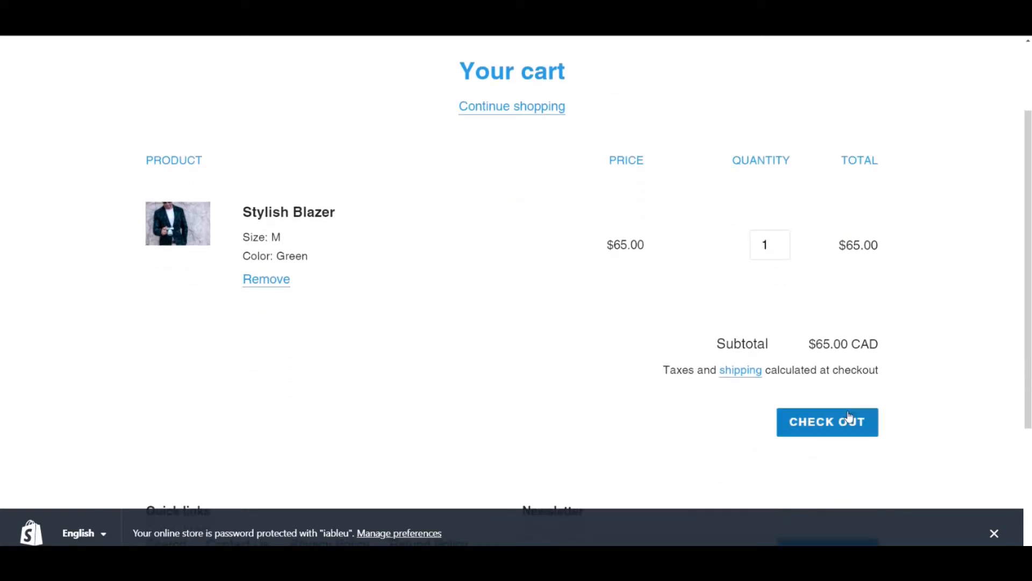
{"action": "left_click", "coordinate": [842, 423]}
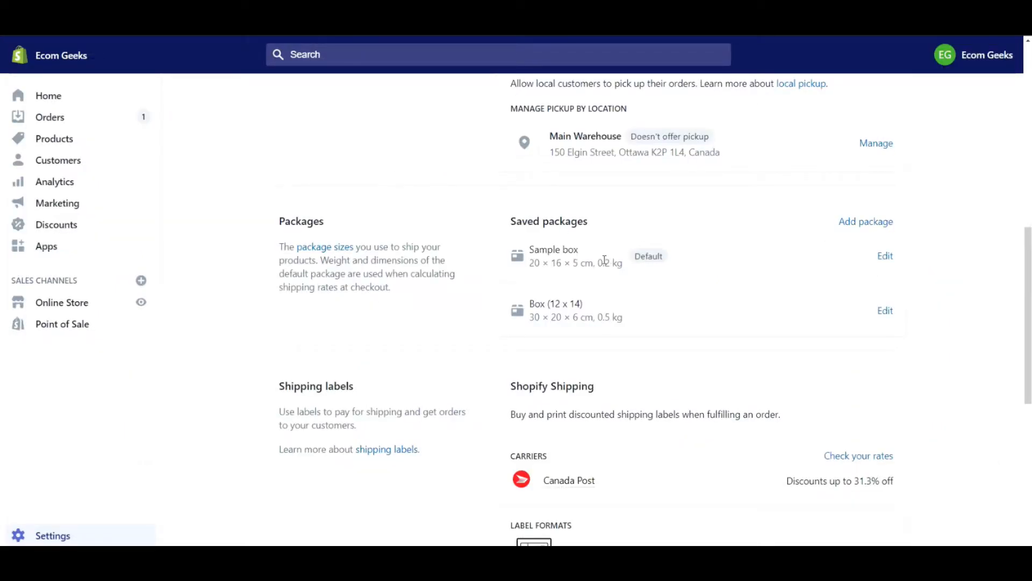
- Check the Sample box's weight in the saved packages of the shipping and delivery settings
{"action": "left_click_drag", "start_coordinate": [599, 263], "coordinate": [610, 263]}
{"action": "left_click", "coordinate": [482, 216]}
- Open the general shipping rates and compare the weight conditions and prices of the Domestic Expedited and Standard rates
{"action": "scroll", "coordinate": [482, 216], "scroll_direction": "up", "scroll_amount": 10}
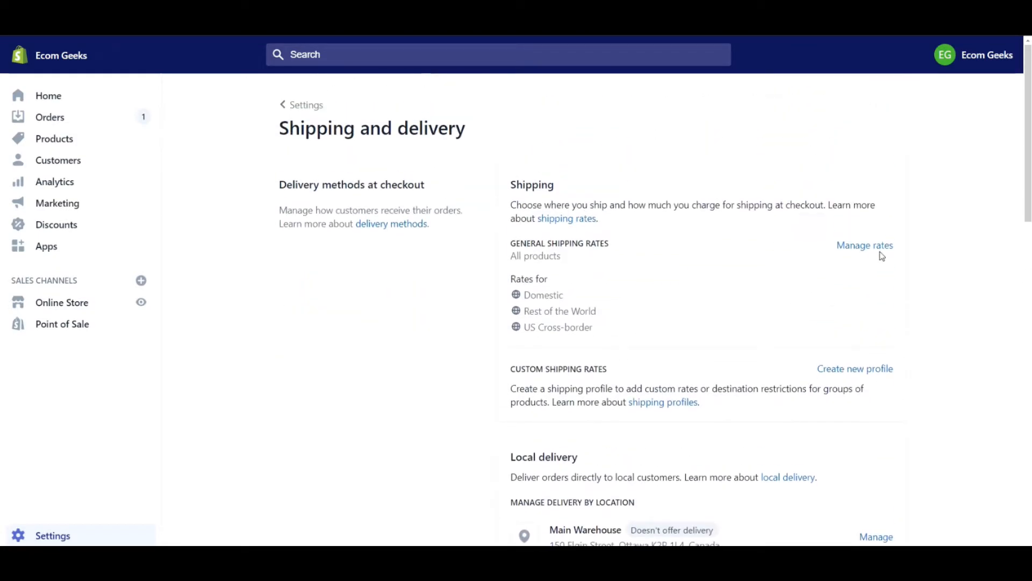
{"action": "left_click", "coordinate": [875, 251]}
{"action": "scroll", "coordinate": [676, 231], "scroll_direction": "down", "scroll_amount": 5}
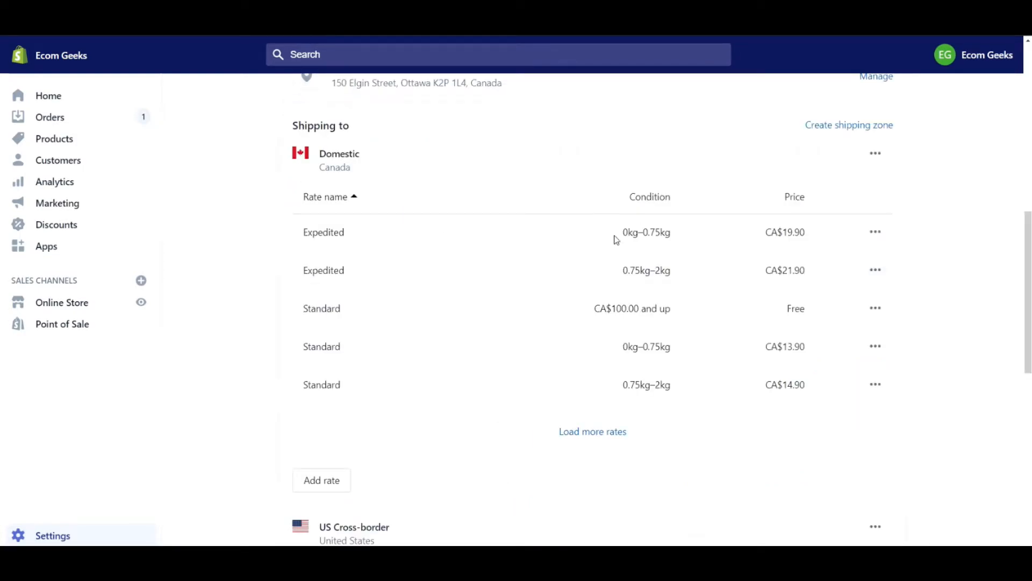
{"action": "left_click_drag", "start_coordinate": [624, 233], "coordinate": [673, 235]}
{"action": "left_click_drag", "start_coordinate": [810, 231], "coordinate": [769, 231]}
{"action": "left_click", "coordinate": [1008, 314]}
{"action": "left_click_drag", "start_coordinate": [624, 346], "coordinate": [676, 354]}
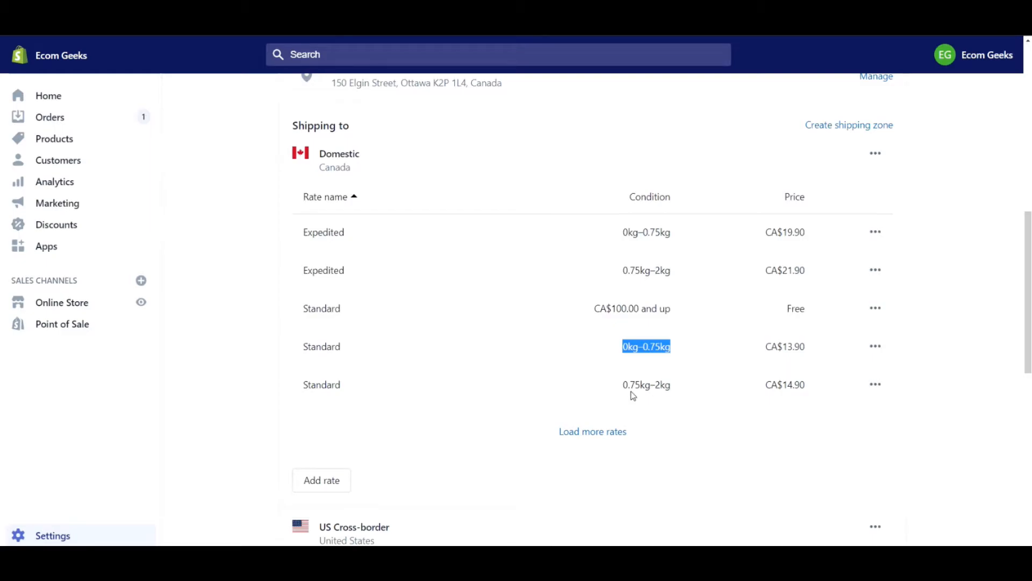
{"action": "left_click", "coordinate": [814, 388]}
{"action": "left_click_drag", "start_coordinate": [814, 389], "coordinate": [712, 393]}
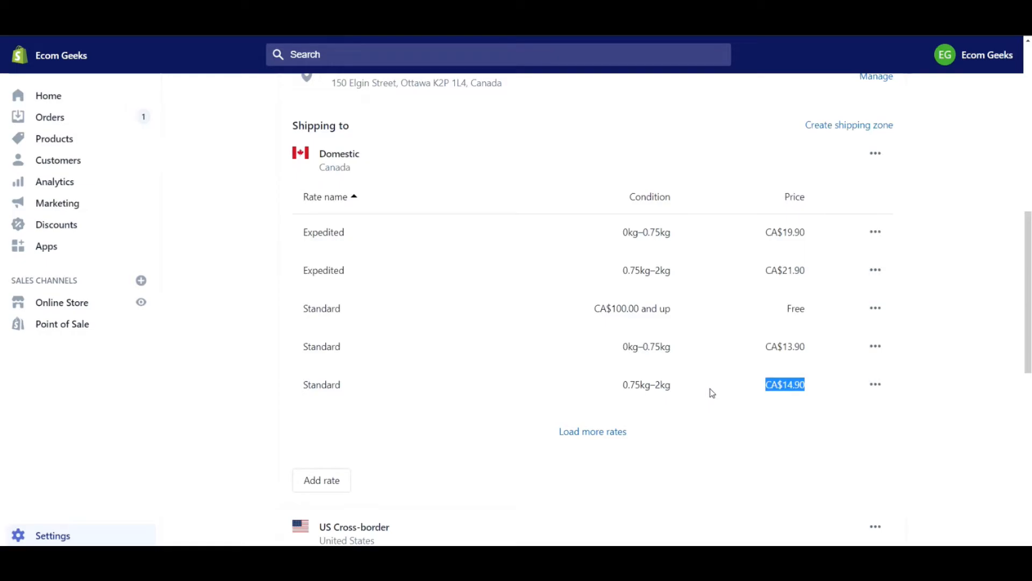
{"action": "left_click_drag", "start_coordinate": [825, 272], "coordinate": [754, 274]}
{"action": "left_click", "coordinate": [957, 363]}
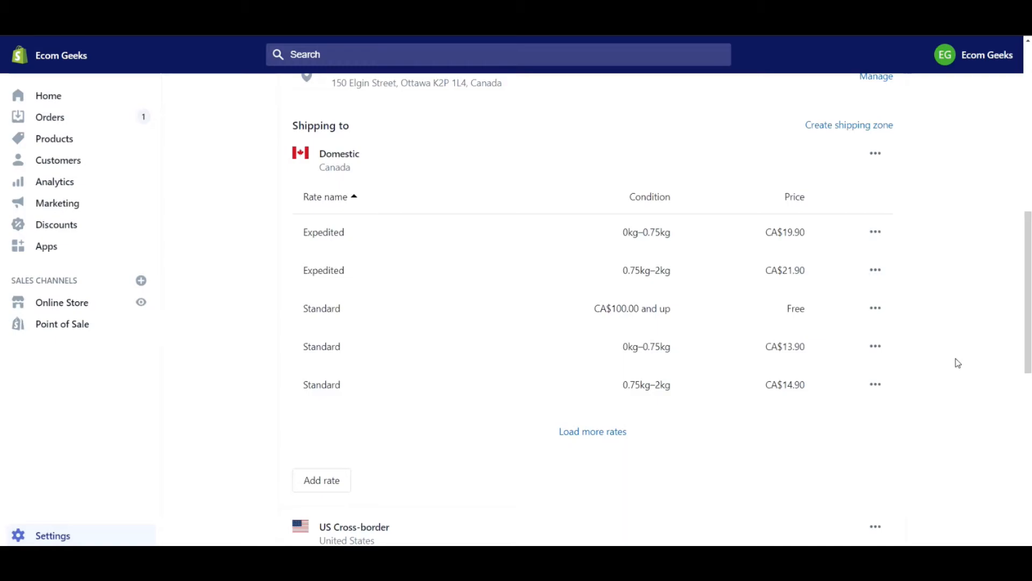
- Start a carrier-calculated Canada Post rate for the Domestic zone with the Expedited Parcel, Priority and Xpresspost services
{"action": "left_click", "coordinate": [323, 489]}
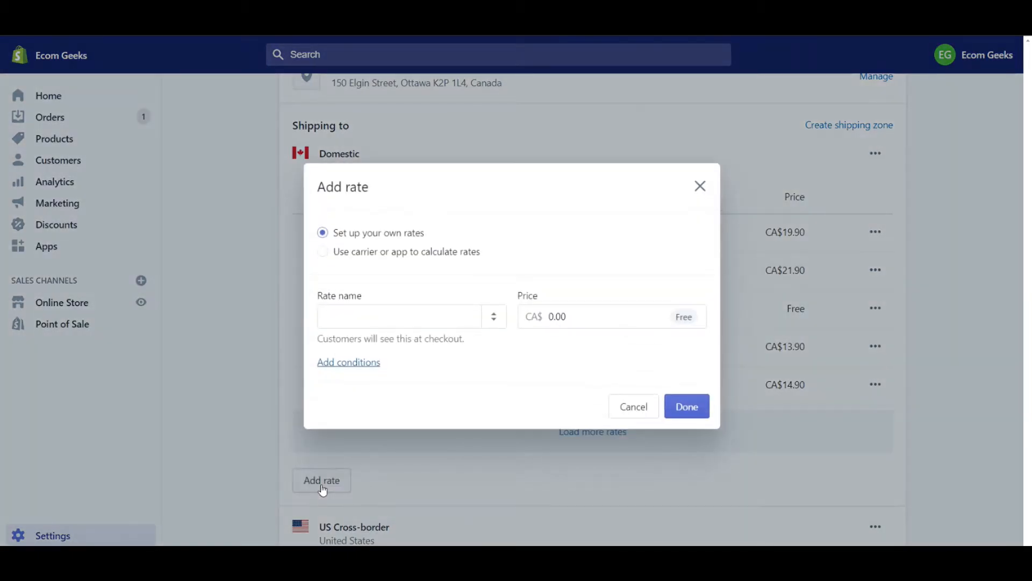
{"action": "left_click", "coordinate": [339, 262]}
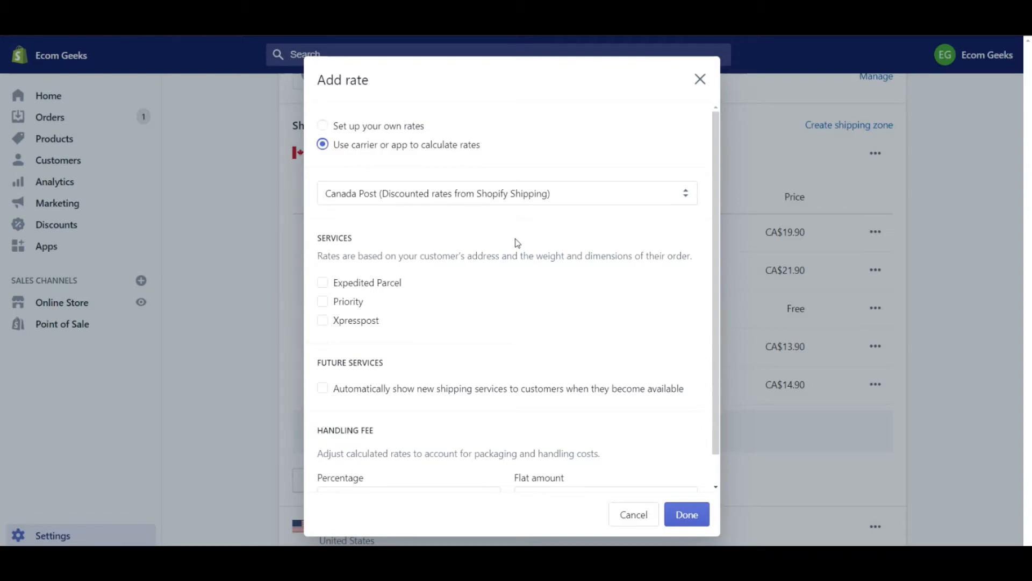
{"action": "left_click", "coordinate": [469, 275]}
{"action": "left_click", "coordinate": [370, 284]}
{"action": "left_click", "coordinate": [348, 302]}
{"action": "left_click", "coordinate": [357, 324]}
- Set the handling fee to 2% plus a flat CA$1.00 and finish adding the Canada Post rate
{"action": "scroll", "coordinate": [422, 454], "scroll_direction": "down", "scroll_amount": 1}
{"action": "left_click", "coordinate": [422, 462]}
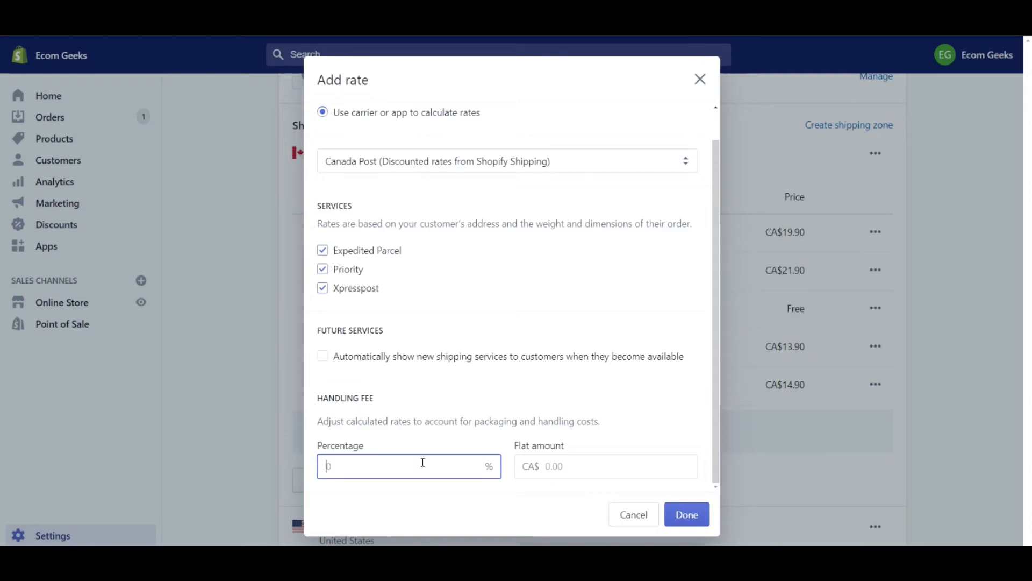
{"action": "type", "text": "2"}
{"action": "left_click", "coordinate": [588, 464]}
{"action": "type", "text": "1"}
{"action": "left_click", "coordinate": [605, 445]}
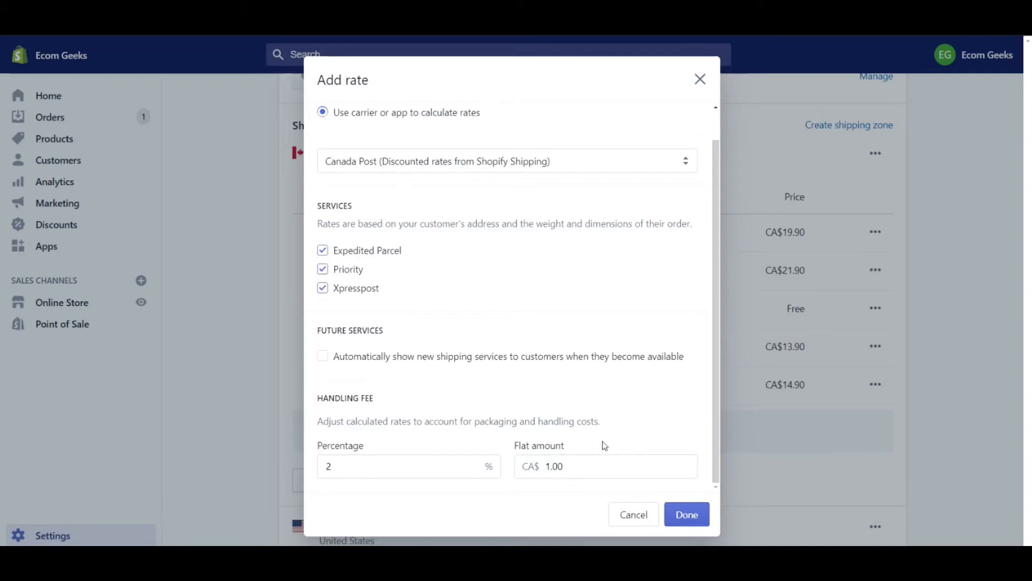
{"action": "left_click", "coordinate": [688, 513]}
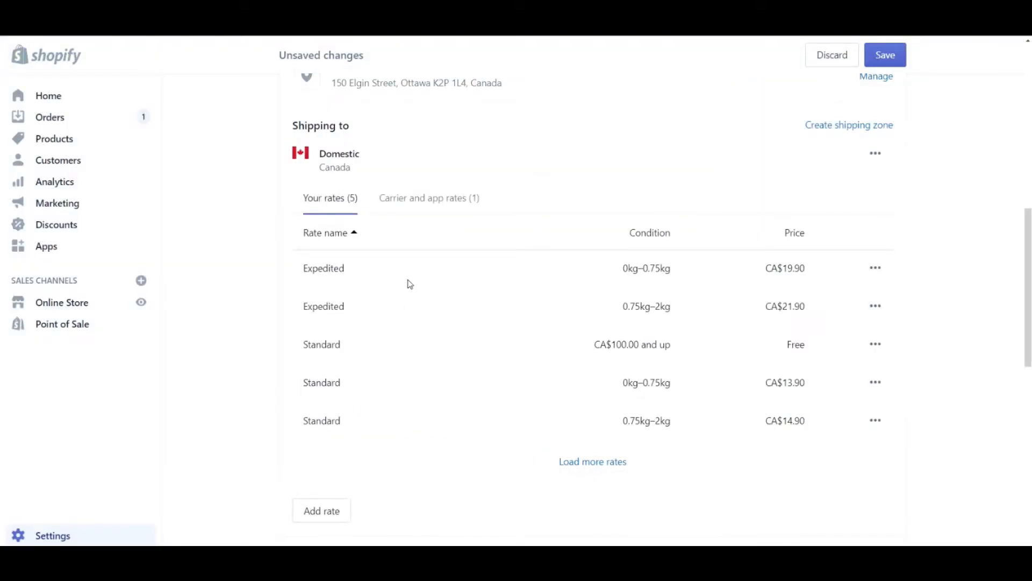
- Review the services of the Domestic zone's Canada Post carrier rate and open that rate for editing
{"action": "left_click", "coordinate": [426, 203]}
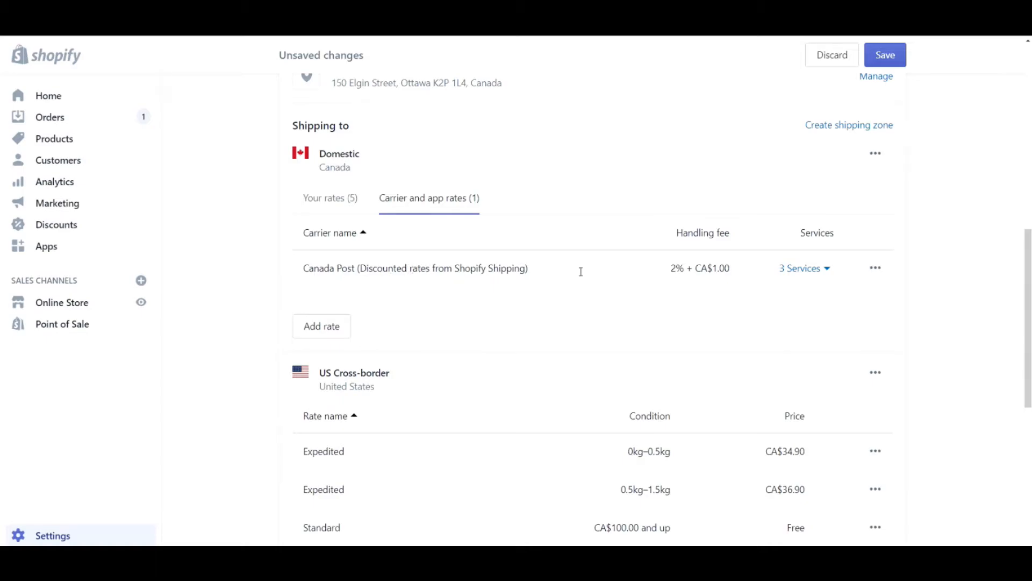
{"action": "left_click", "coordinate": [824, 268]}
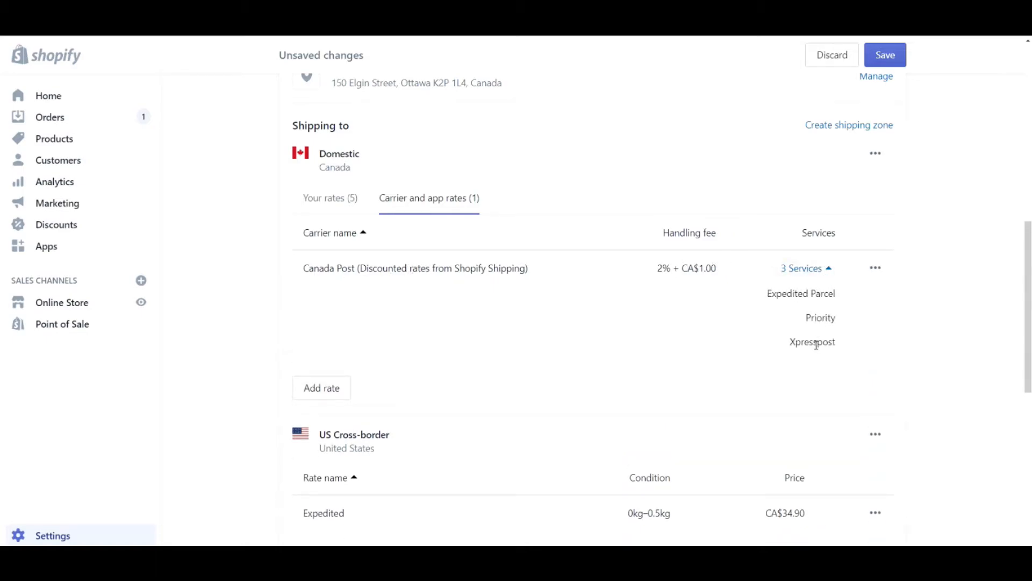
{"action": "left_click", "coordinate": [876, 268]}
{"action": "left_click", "coordinate": [852, 299]}
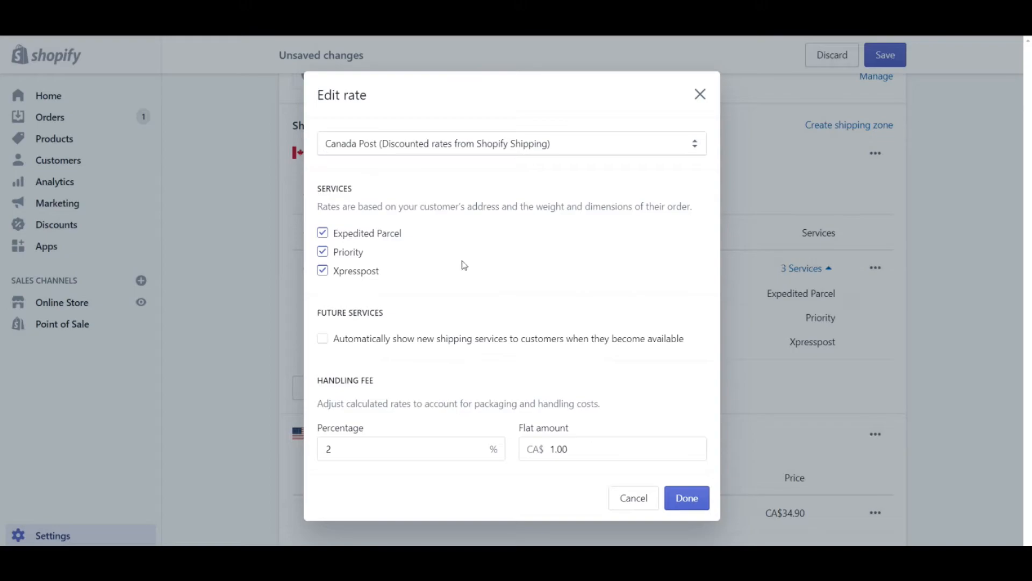
{"action": "left_click", "coordinate": [349, 278]}
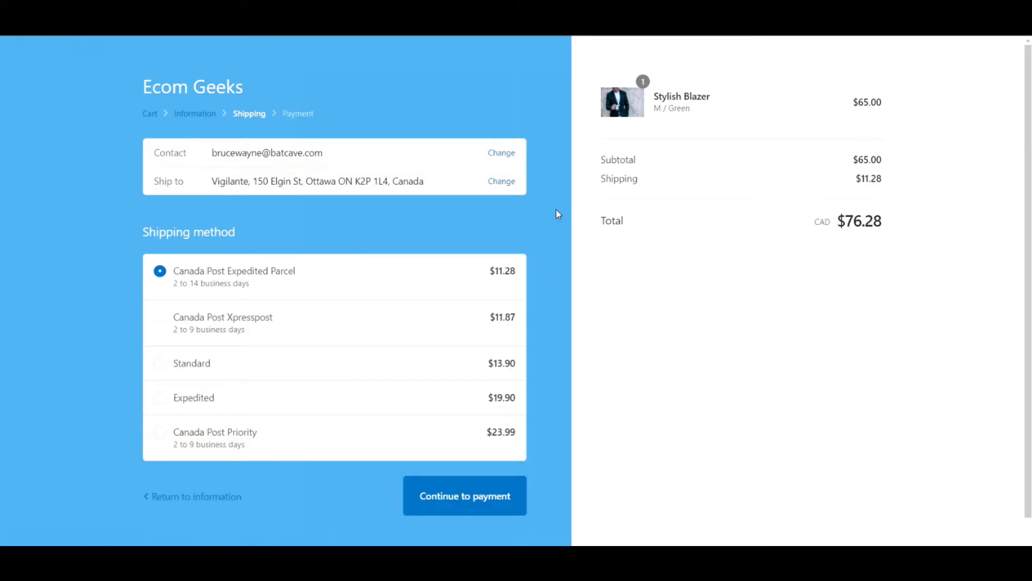
- Try the Standard, Expedited and Canada Post Priority shipping methods at the store checkout to compare their costs
{"action": "left_click", "coordinate": [303, 373]}
{"action": "left_click", "coordinate": [302, 403]}
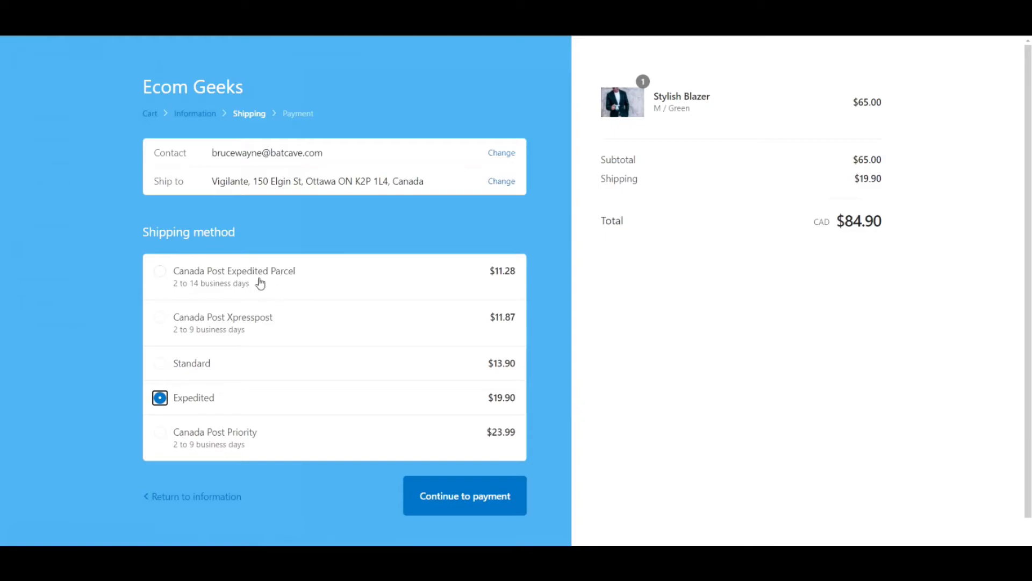
{"action": "left_click", "coordinate": [241, 438]}
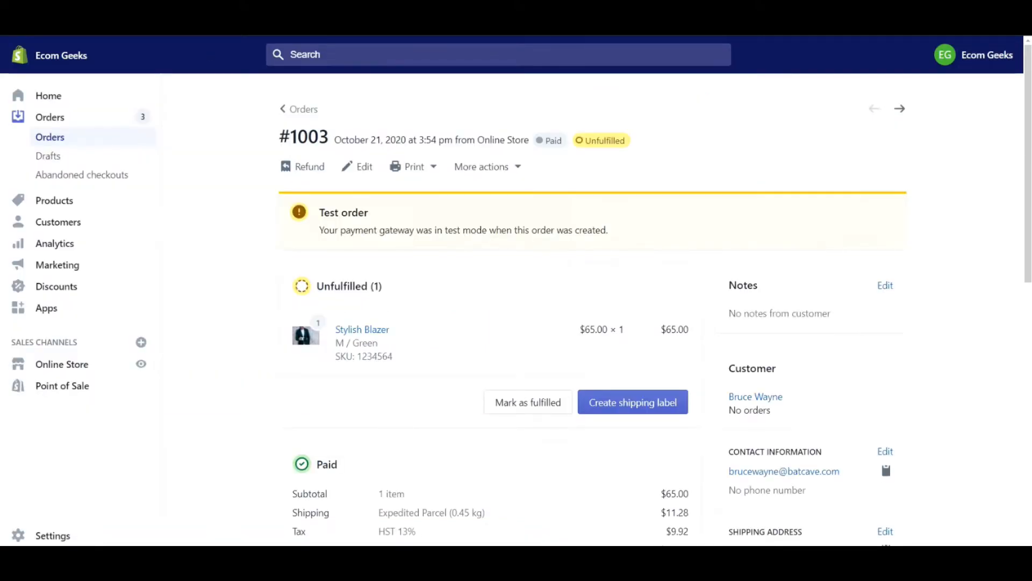
- Review the payment breakdown of the unfulfilled Stylish Blazer order and start creating its shipping label
{"action": "scroll", "coordinate": [446, 305], "scroll_direction": "down", "scroll_amount": 4}
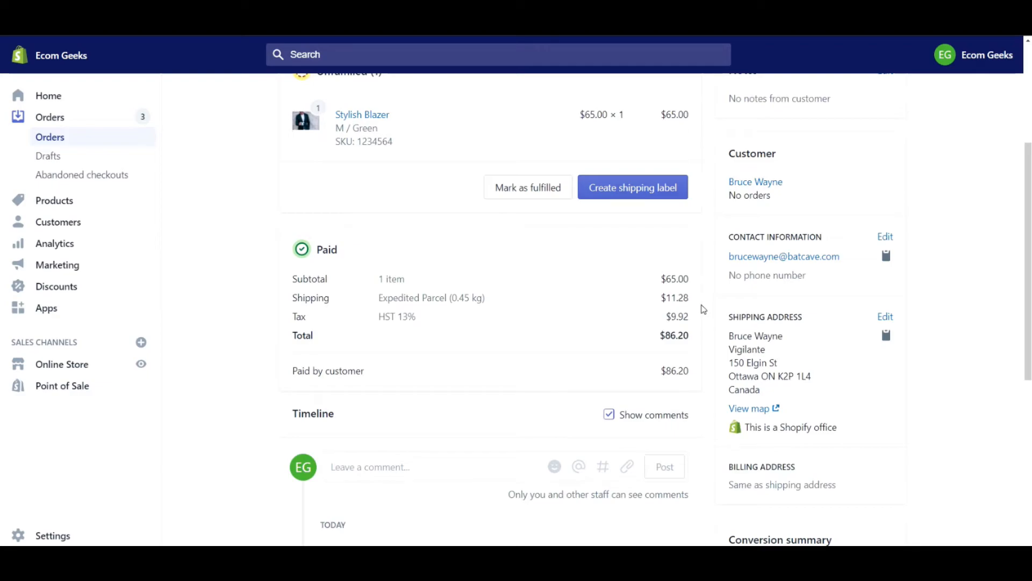
{"action": "scroll", "coordinate": [703, 309], "scroll_direction": "up", "scroll_amount": 4}
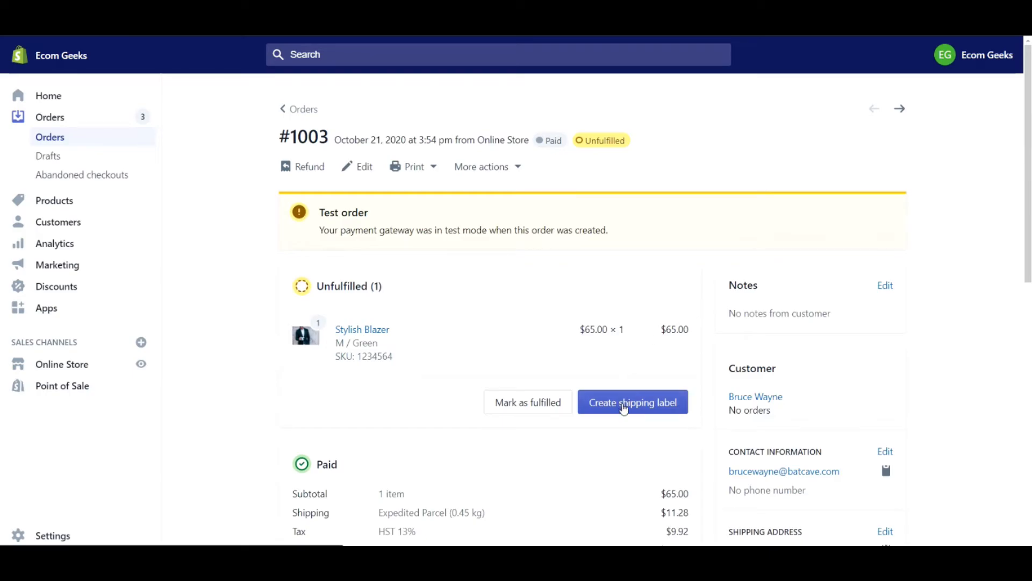
{"action": "left_click", "coordinate": [624, 407]}
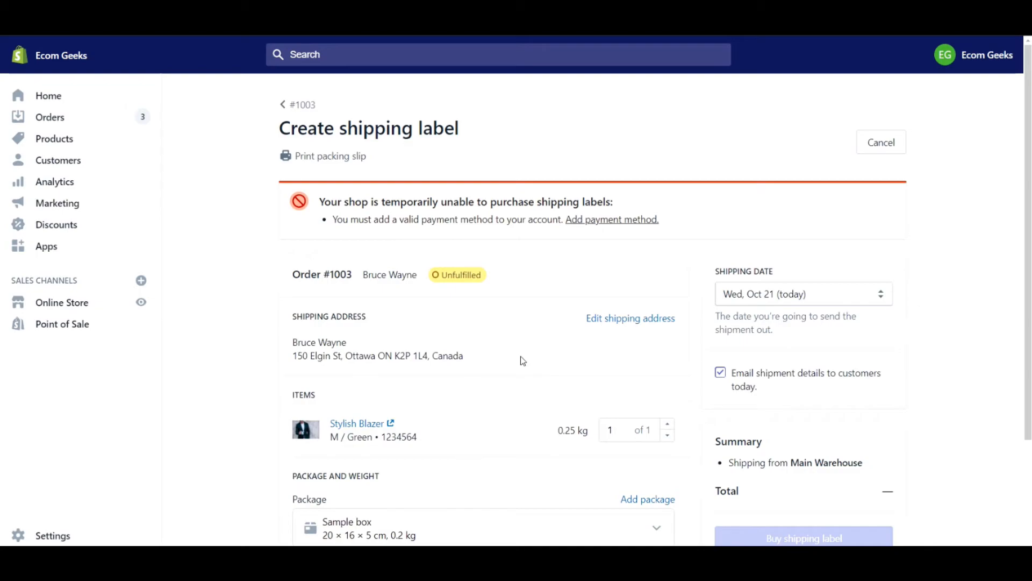
- Check the saved package choices and the Add package form for the shipping label without changing the selected Sample box
{"action": "scroll", "coordinate": [534, 316], "scroll_direction": "down", "scroll_amount": 3}
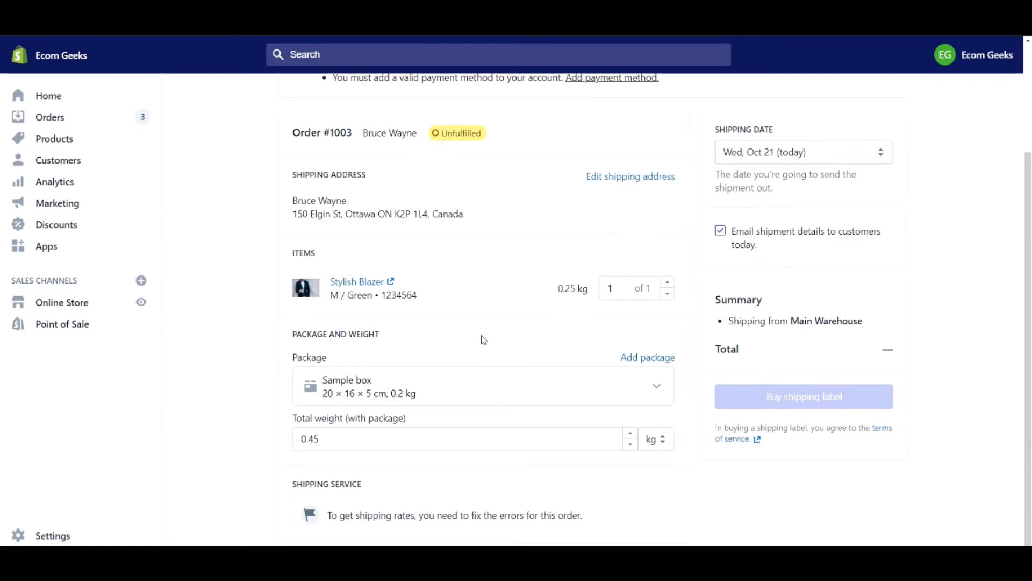
{"action": "left_click", "coordinate": [651, 386]}
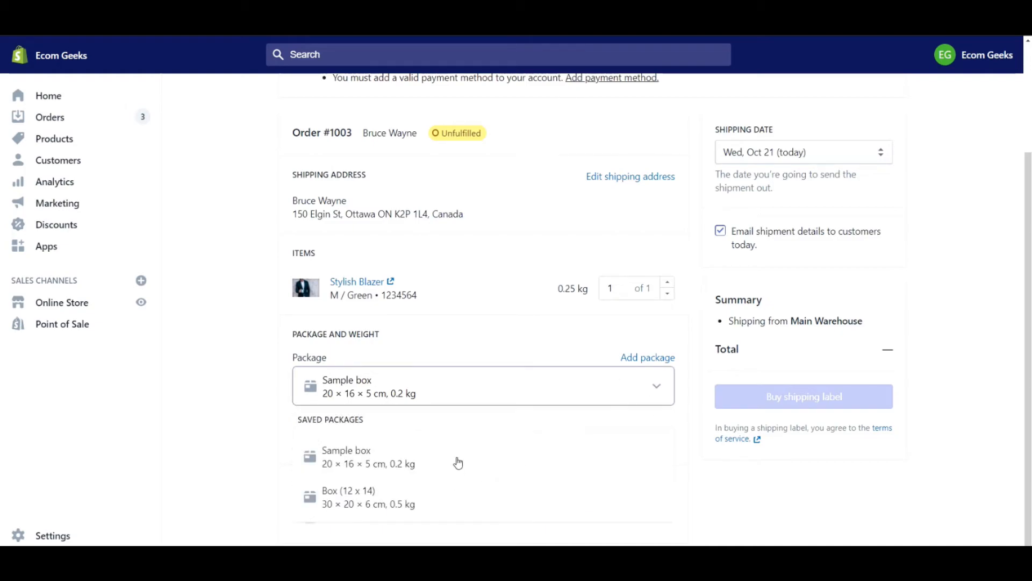
{"action": "left_click", "coordinate": [478, 349]}
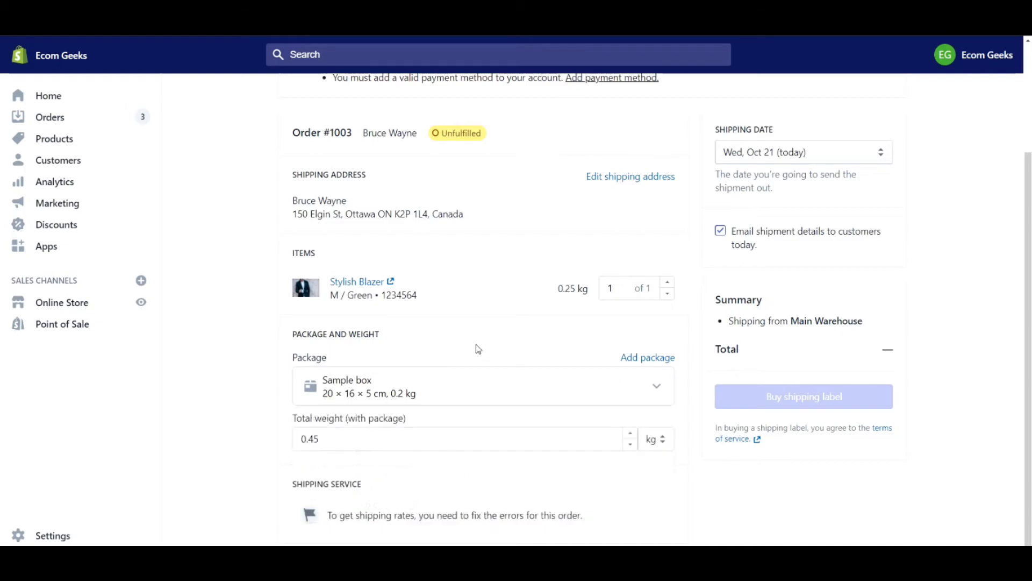
{"action": "left_click", "coordinate": [639, 359]}
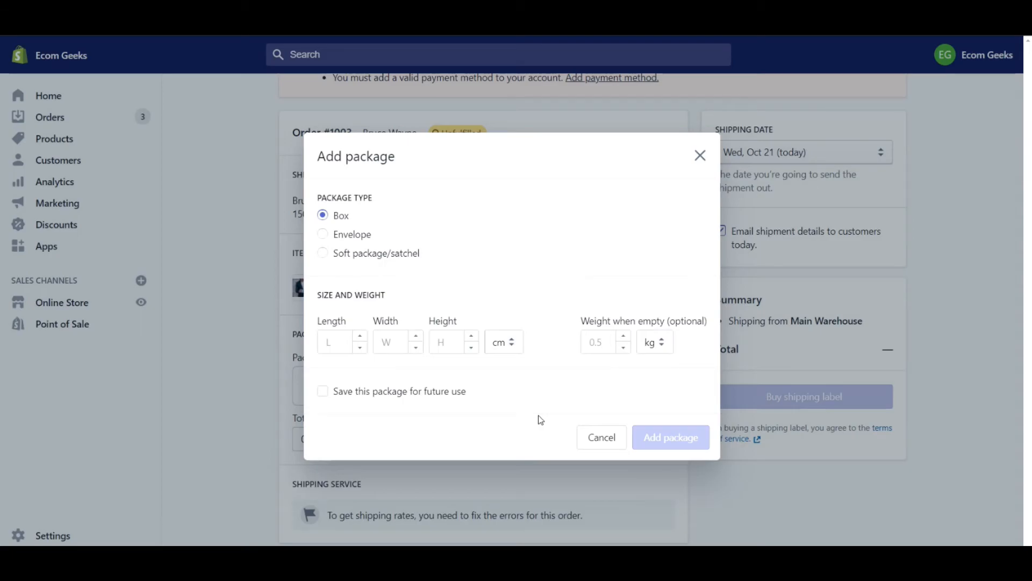
{"action": "left_click", "coordinate": [583, 431]}
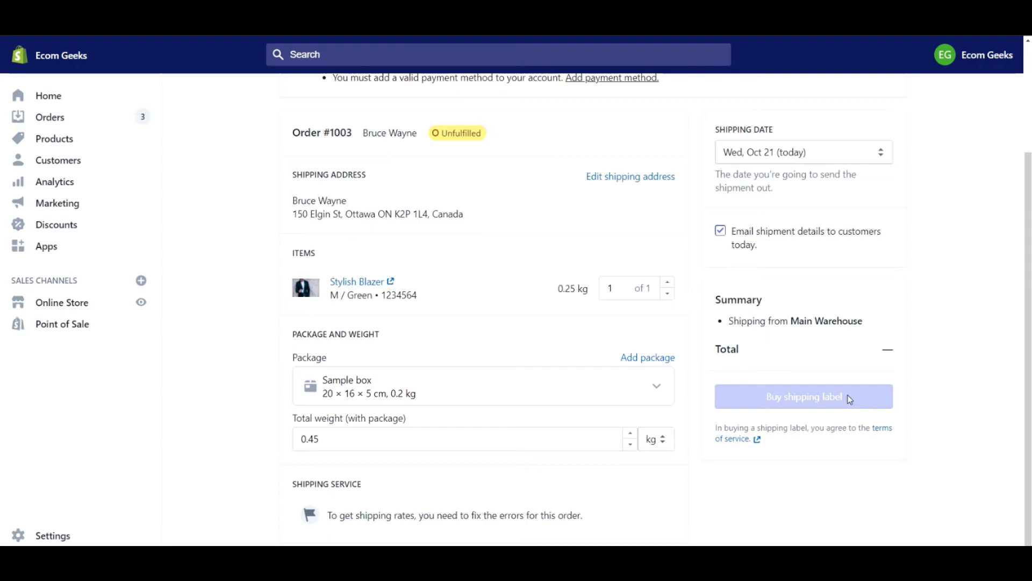
{"action": "scroll", "coordinate": [222, 132], "scroll_direction": "up", "scroll_amount": 3}
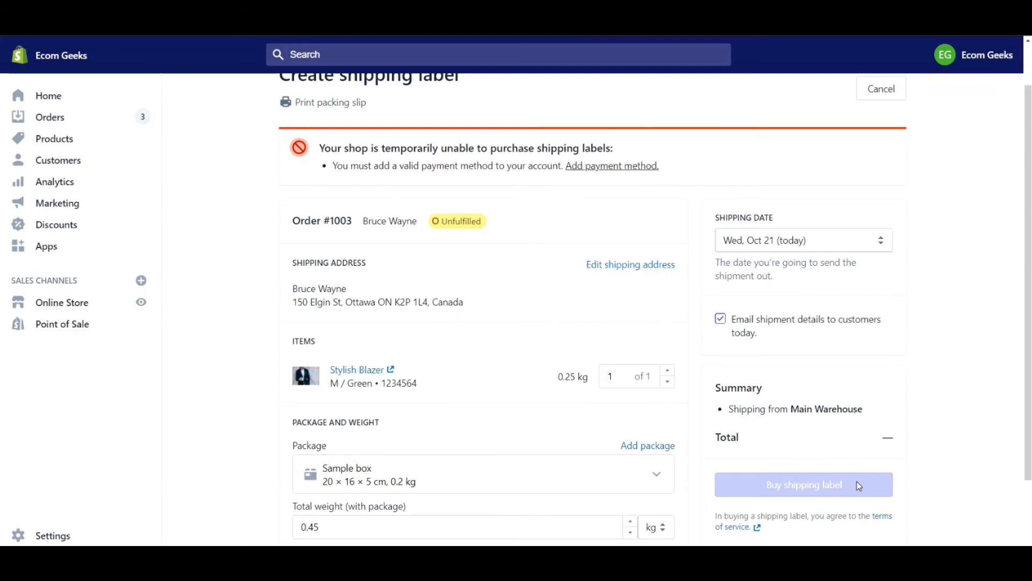
- Examine the Shopify pricing page to see which plan includes third-party calculated shipping rates
{"action": "scroll", "coordinate": [573, 263], "scroll_direction": "down", "scroll_amount": 1}
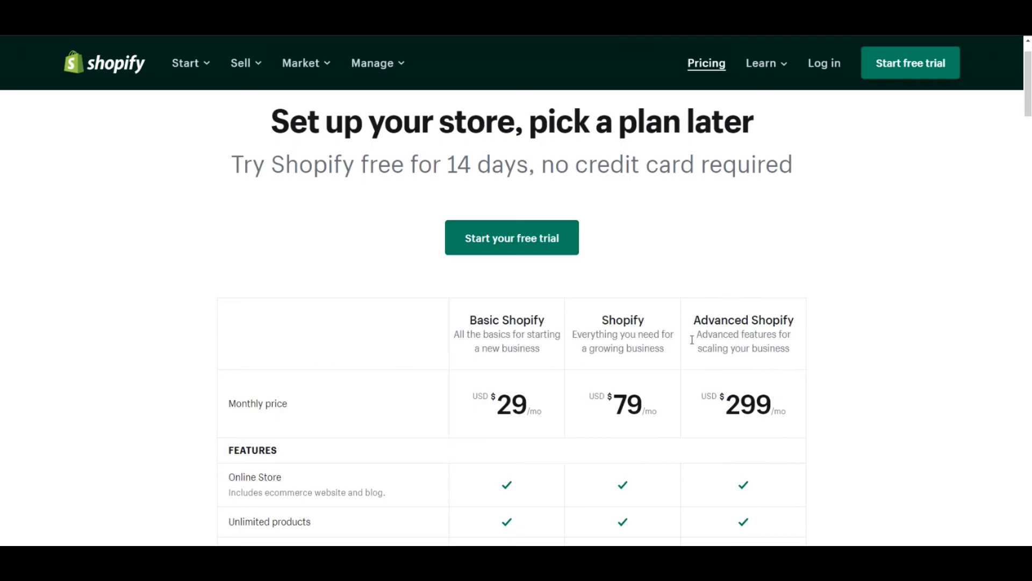
{"action": "scroll", "coordinate": [795, 350], "scroll_direction": "down", "scroll_amount": 9}
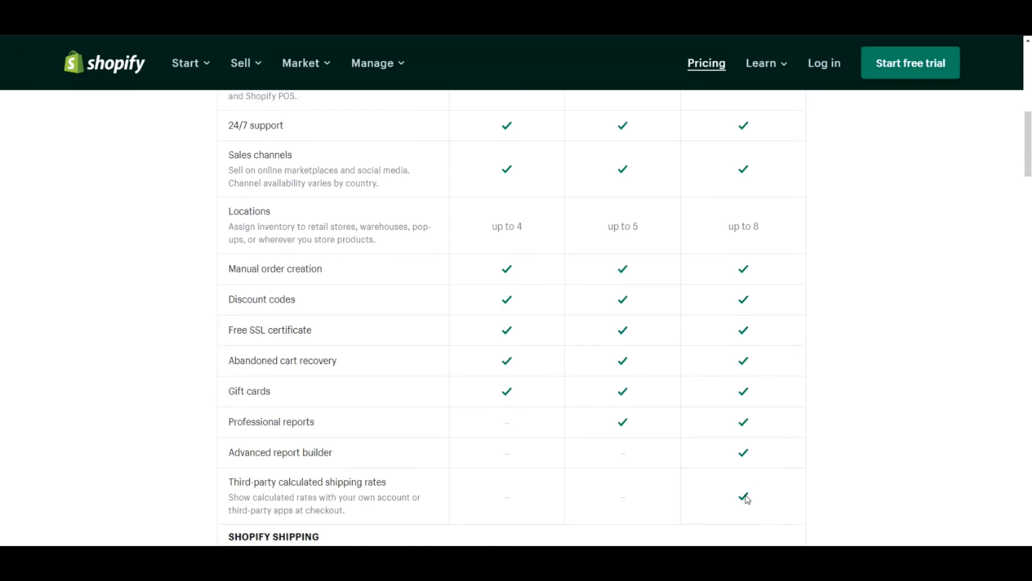
{"action": "scroll", "coordinate": [885, 387], "scroll_direction": "up", "scroll_amount": 8}
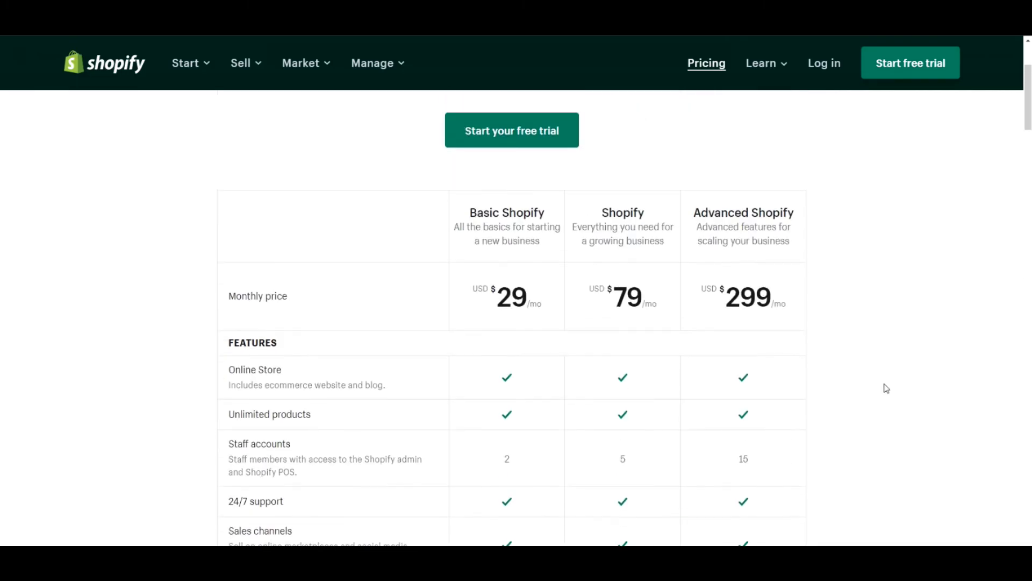